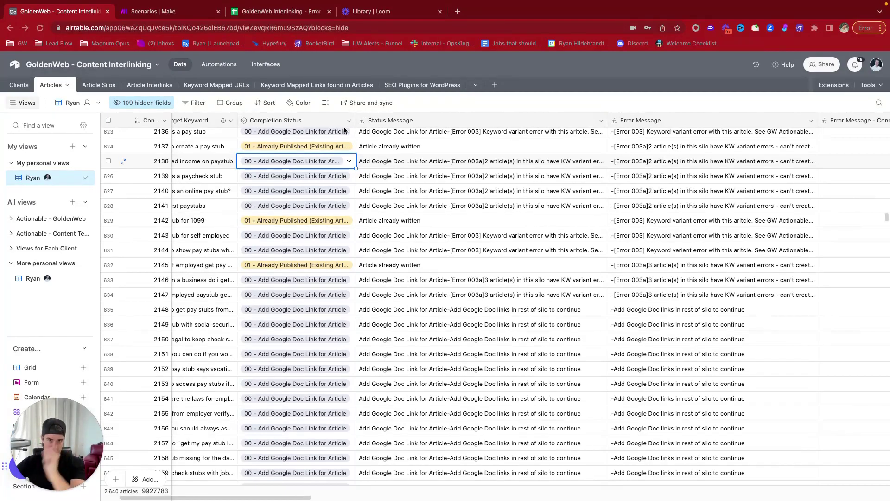
# Open article 2138's Completion Status dropdown and scroll through the numbered state options
pyautogui.click(350, 162)
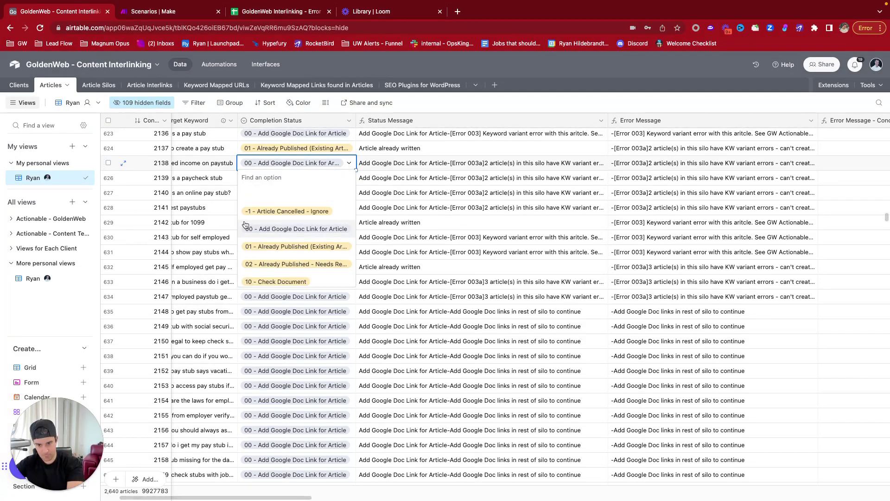
pyautogui.scroll(-2, 241, 234)
pyautogui.scroll(2, 248, 218)
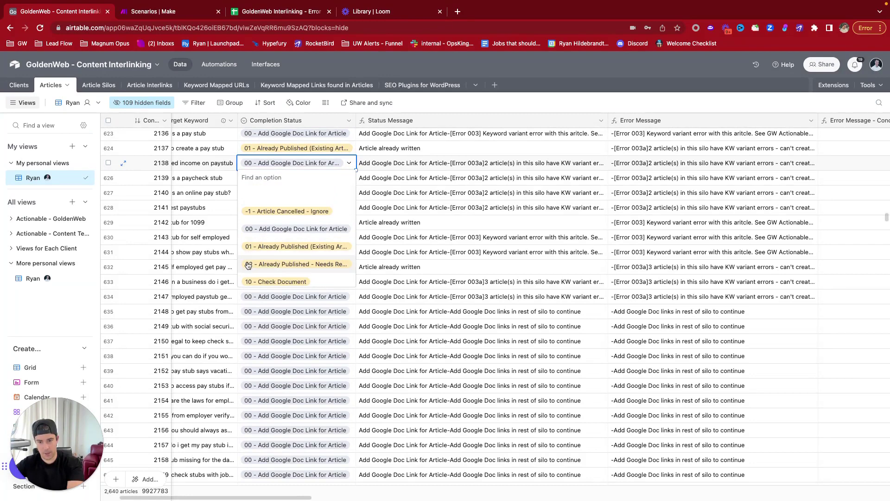
pyautogui.scroll(-2, 248, 259)
pyautogui.scroll(-2, 248, 265)
pyautogui.scroll(5, 248, 232)
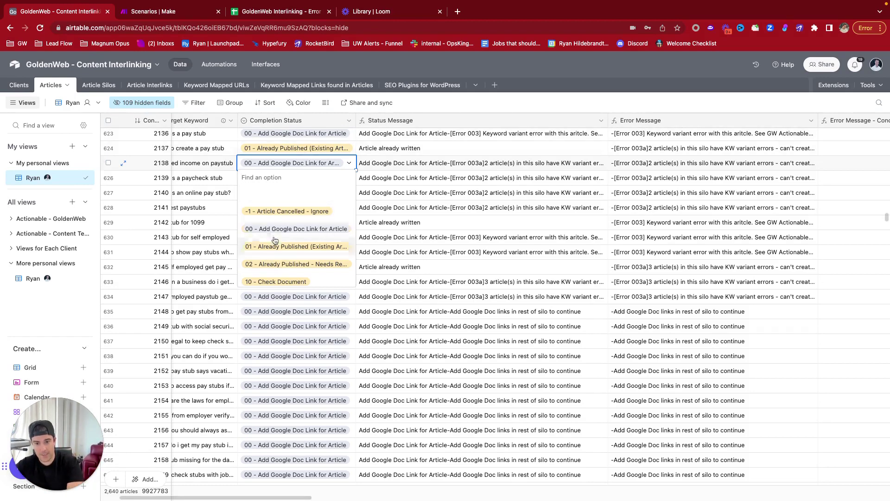
pyautogui.scroll(-1, 274, 276)
pyautogui.scroll(-3, 274, 276)
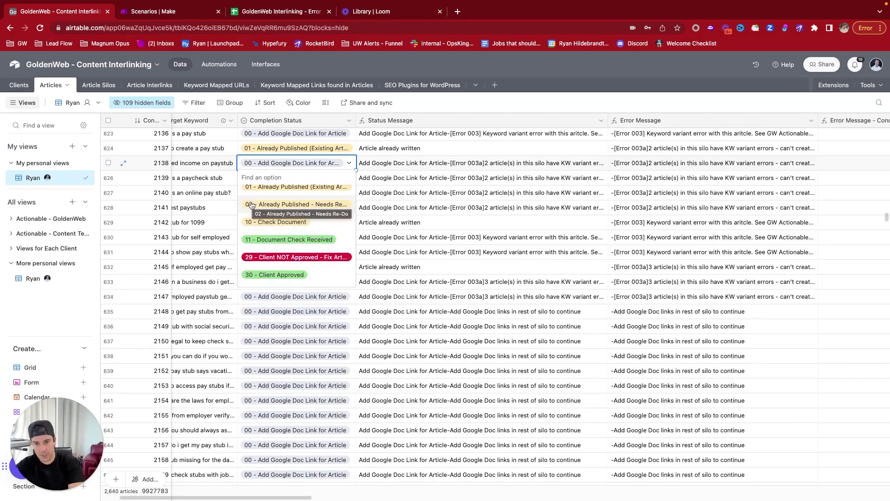
pyautogui.scroll(-2, 250, 254)
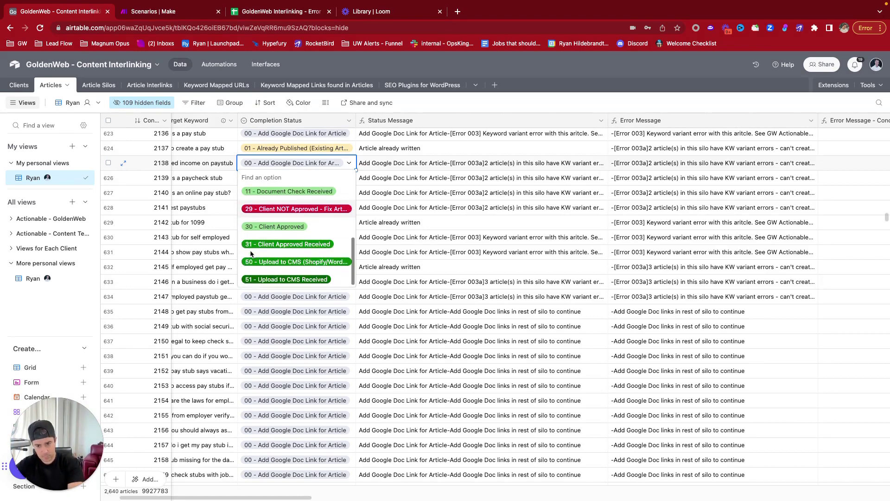
pyautogui.scroll(2, 251, 254)
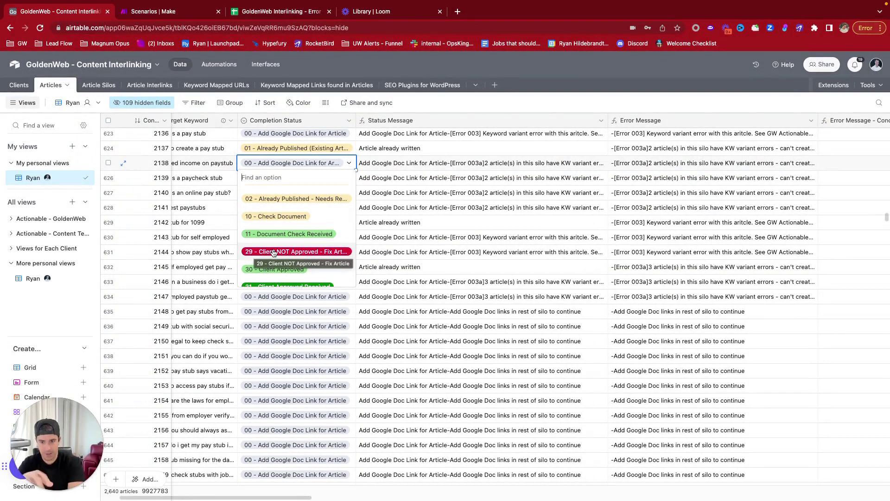
pyautogui.scroll(-3, 273, 253)
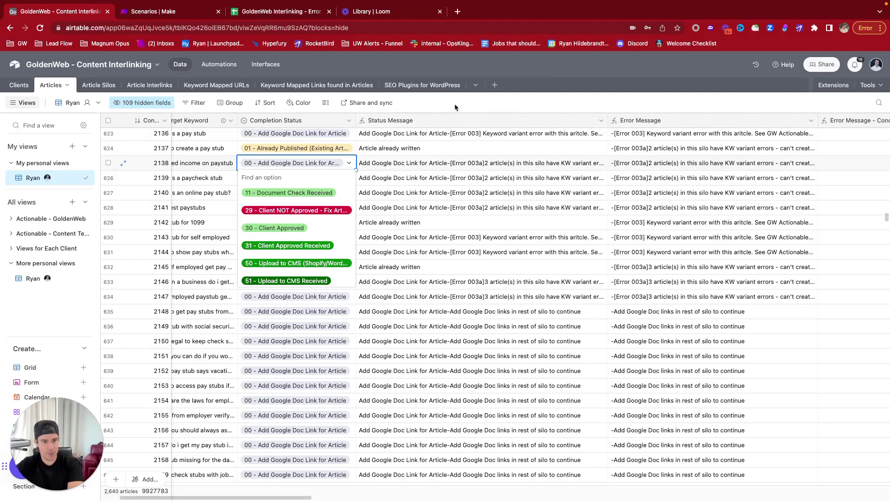
# Open the Status Message field's formula in the expanded editor and highlight {Internal State}
pyautogui.click(477, 122)
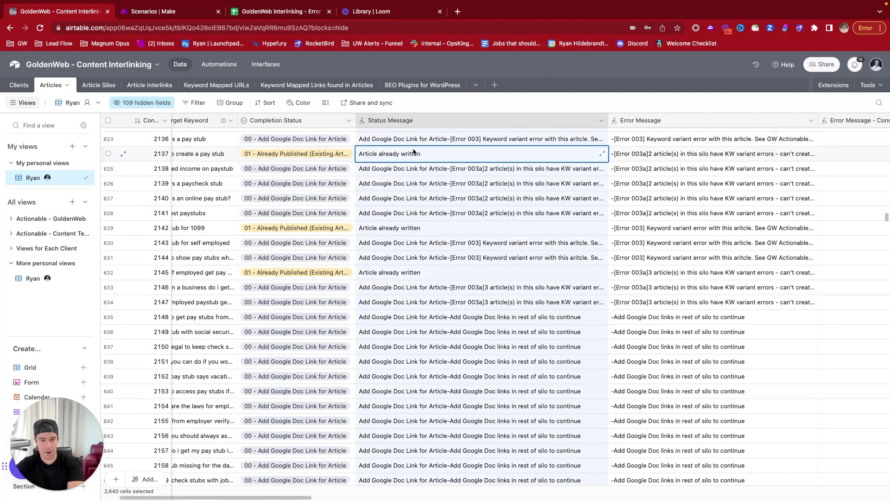
pyautogui.click(602, 120)
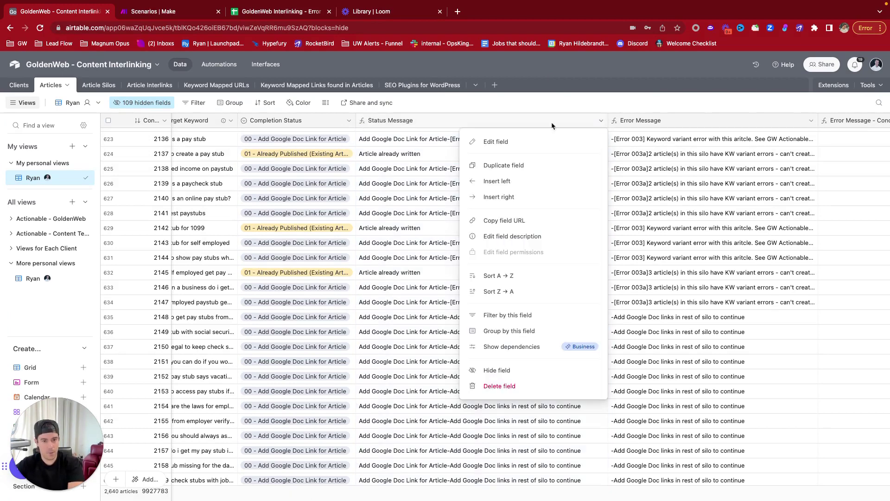
pyautogui.click(528, 142)
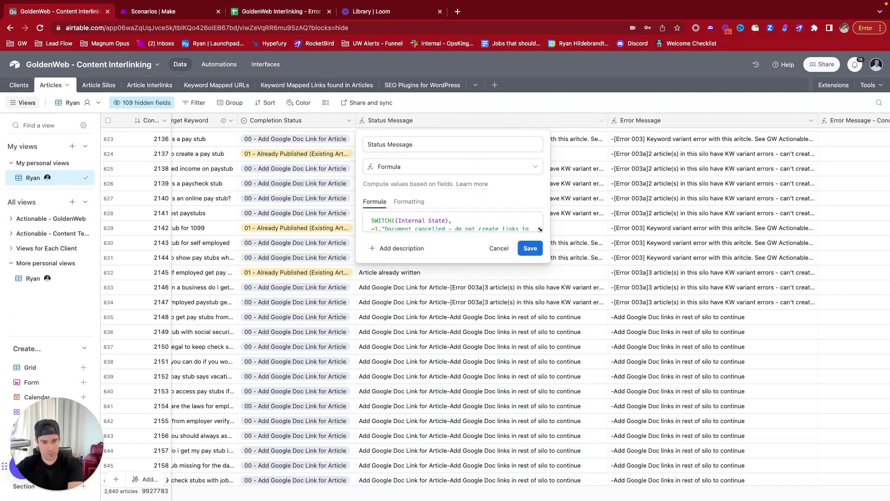
pyautogui.click(539, 228)
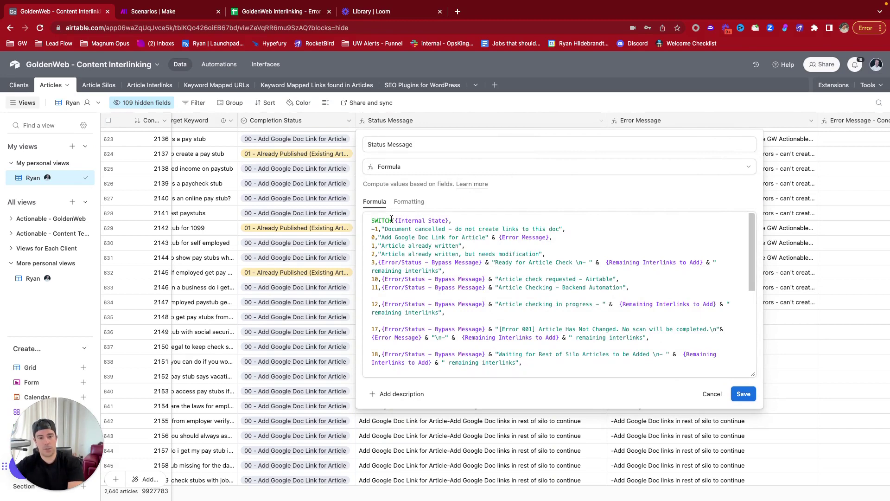
pyautogui.moveTo(393, 220); pyautogui.dragTo(451, 221)
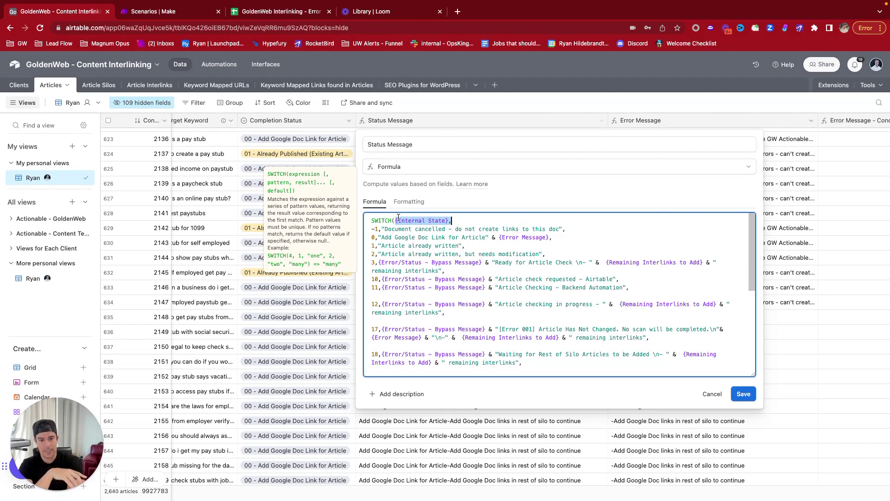
# Highlight the {Internal State} reference and the SWITCH cases from -1 through 18
pyautogui.click(396, 220)
pyautogui.moveTo(396, 220); pyautogui.dragTo(449, 223)
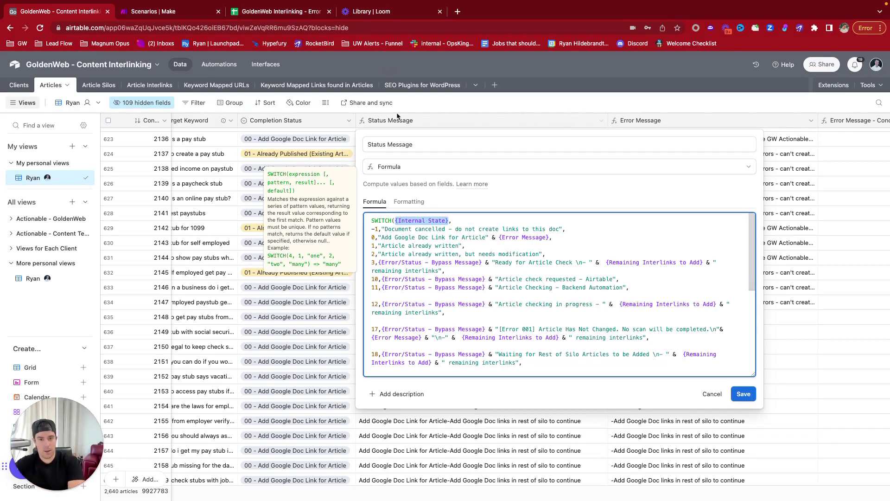
pyautogui.click(395, 244)
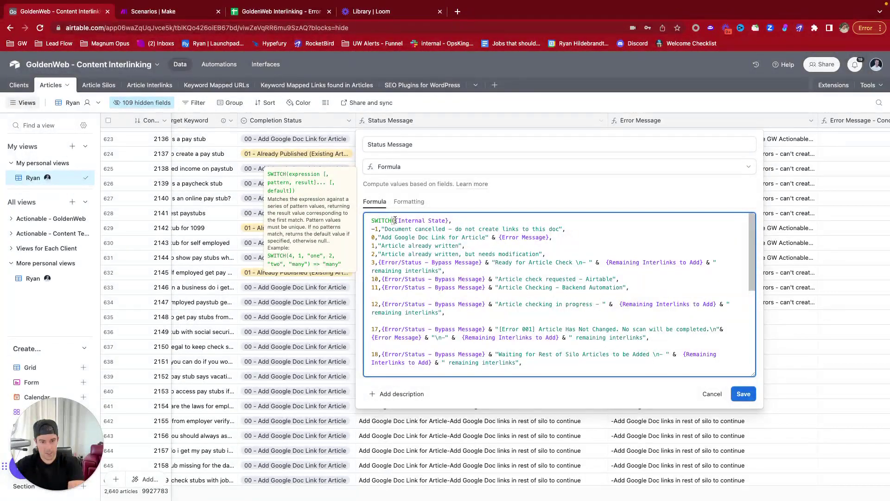
pyautogui.moveTo(371, 229); pyautogui.dragTo(523, 363)
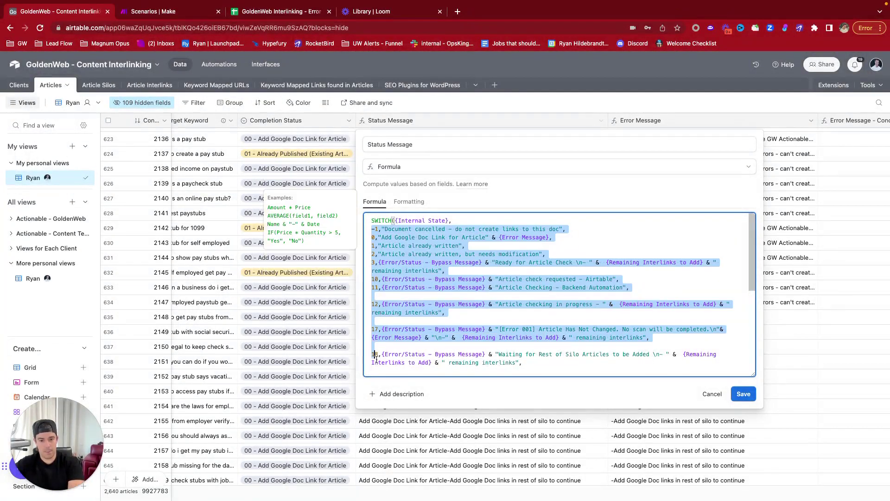
pyautogui.click(418, 254)
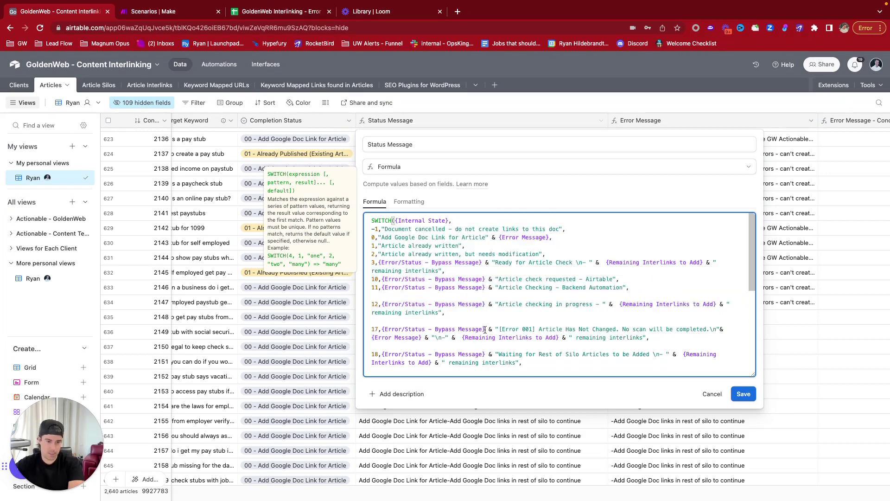
pyautogui.scroll(-5, 486, 332)
pyautogui.scroll(5, 488, 333)
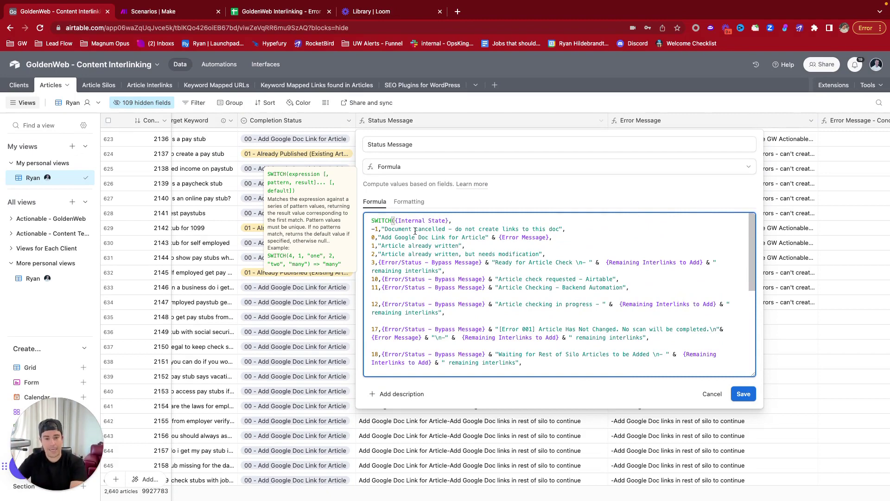
# Review state 0's message and the numbered cases, then close the formula editor unsaved
pyautogui.moveTo(384, 237); pyautogui.dragTo(474, 237)
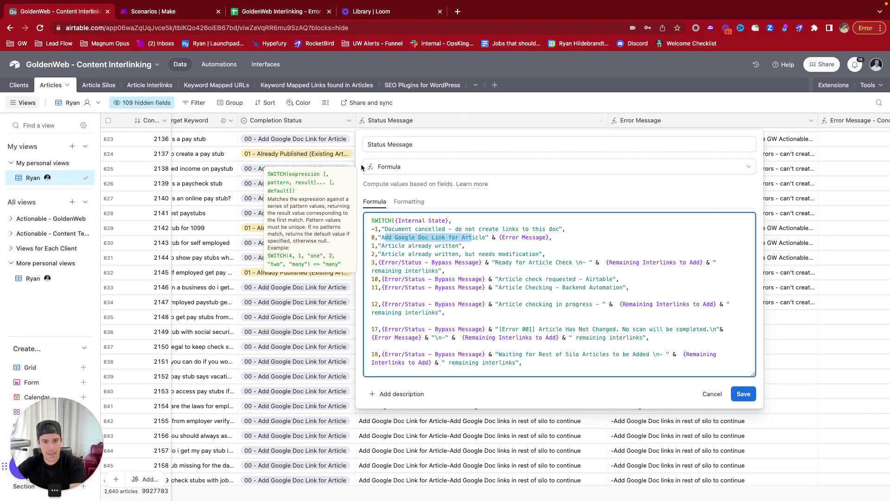
pyautogui.click(422, 221)
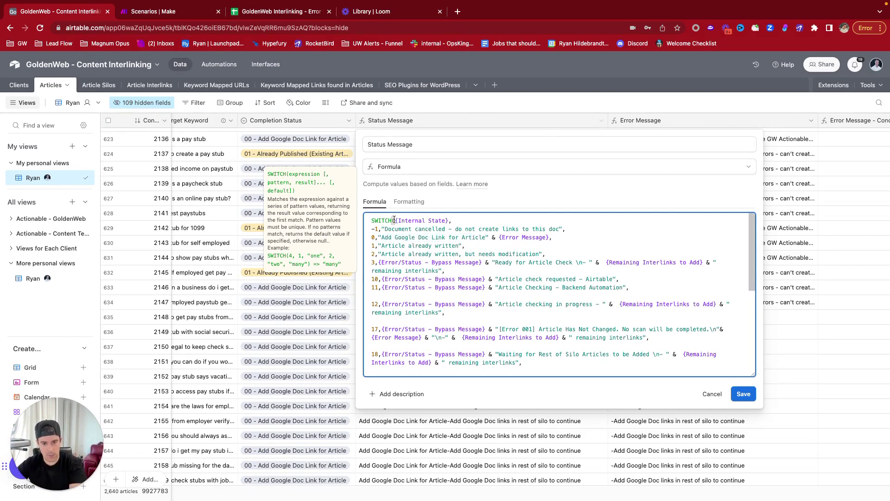
pyautogui.moveTo(394, 220); pyautogui.dragTo(448, 221)
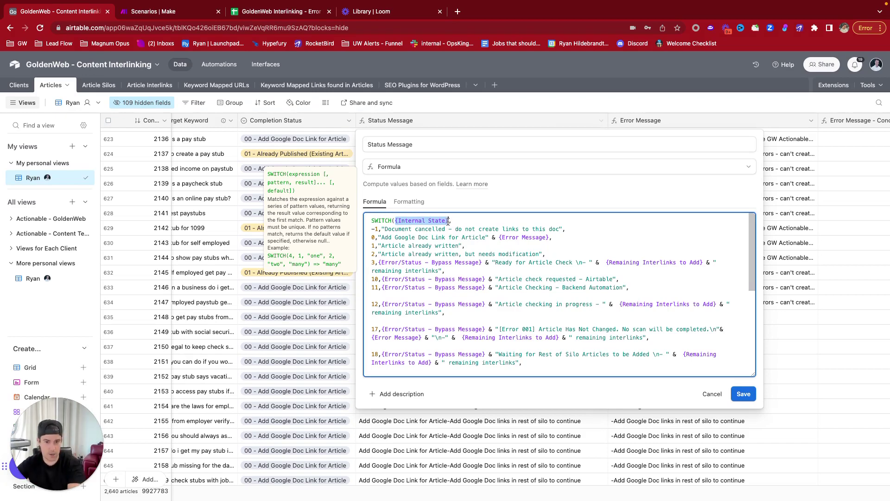
pyautogui.moveTo(379, 217); pyautogui.dragTo(412, 306)
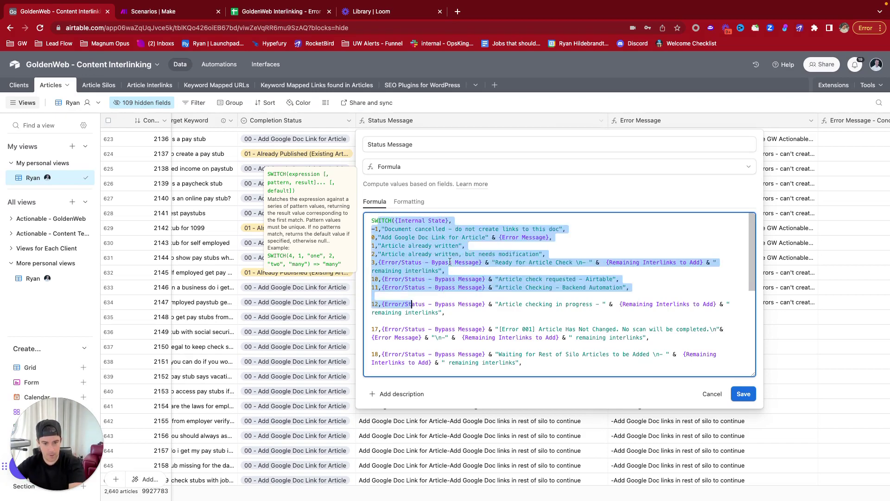
pyautogui.click(471, 241)
pyautogui.click(532, 104)
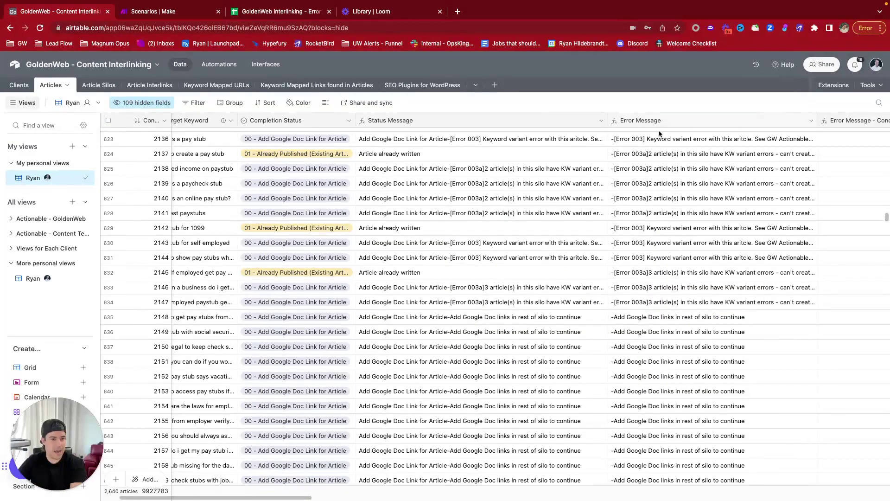
# Scroll to the [Error 105] articles and read article 3530's expanded Error Message
pyautogui.scroll(-15, 652, 251)
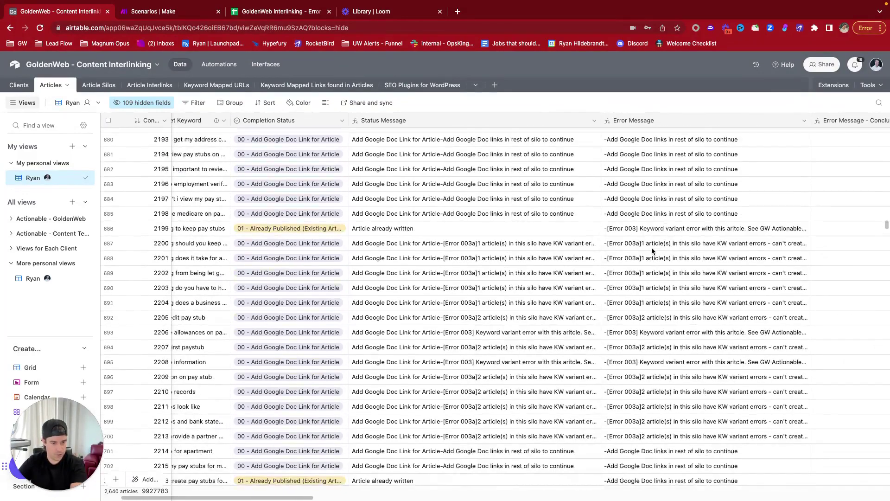
pyautogui.scroll(-2, 652, 249)
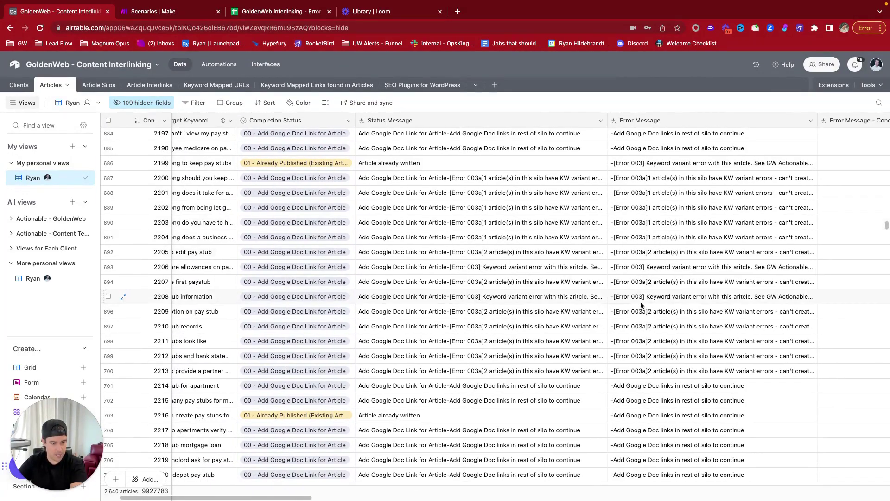
pyautogui.scroll(-20, 642, 304)
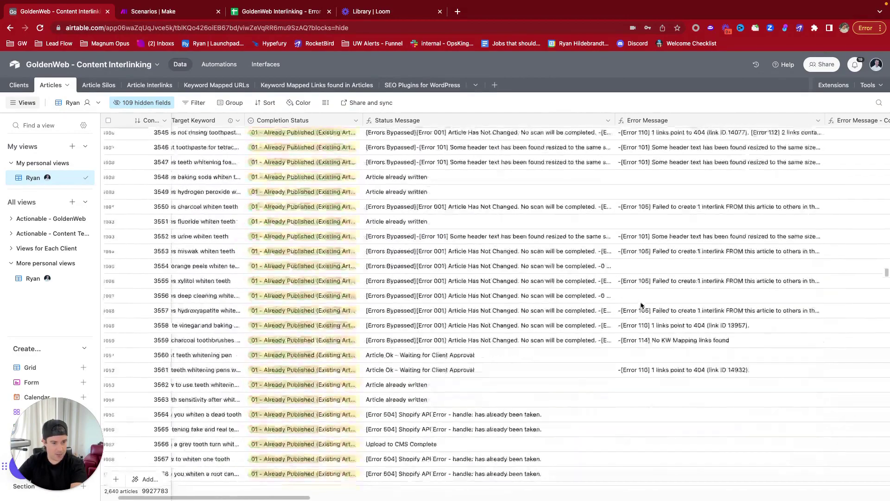
pyautogui.scroll(-1, 641, 305)
pyautogui.hscroll(1, 642, 305)
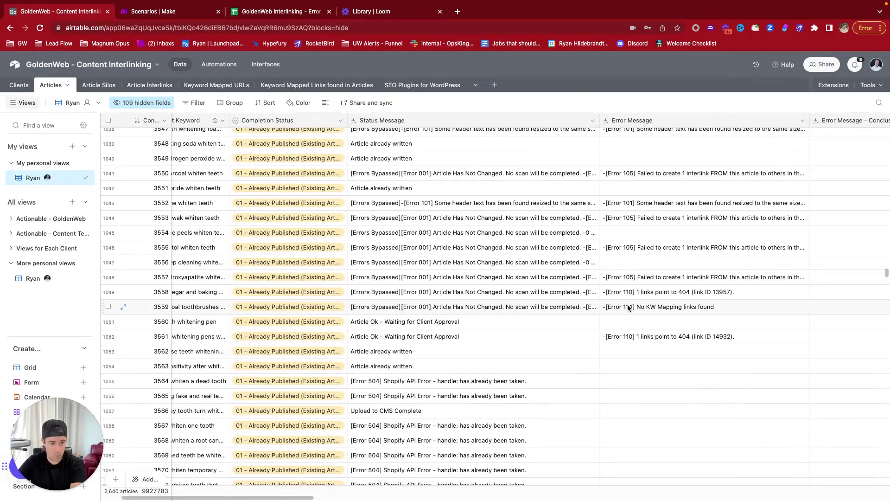
pyautogui.scroll(6, 628, 308)
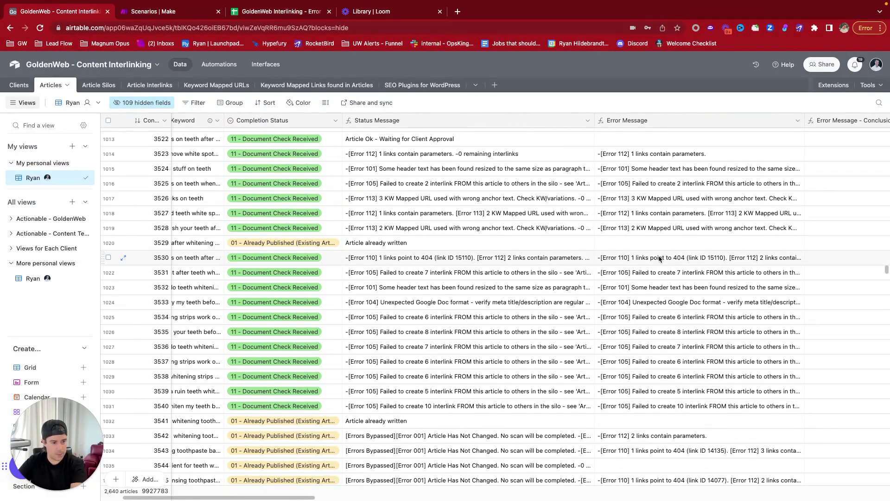
pyautogui.click(659, 258)
pyautogui.click(799, 258)
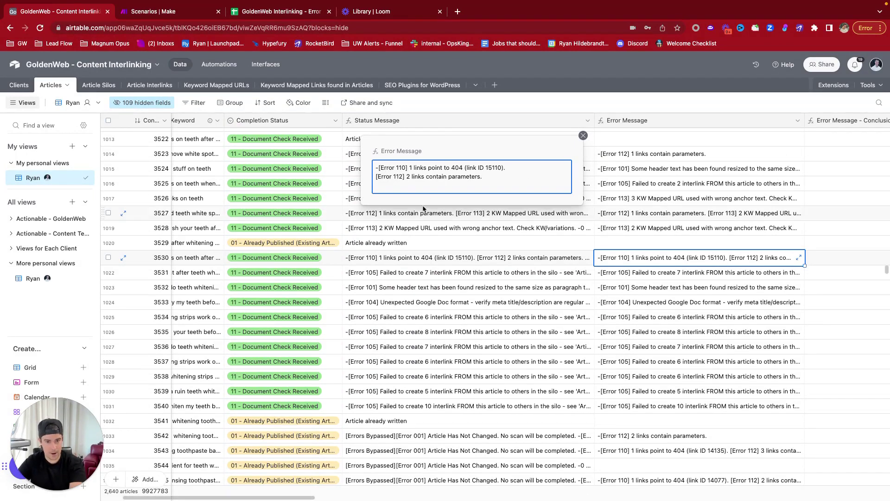
pyautogui.click(681, 317)
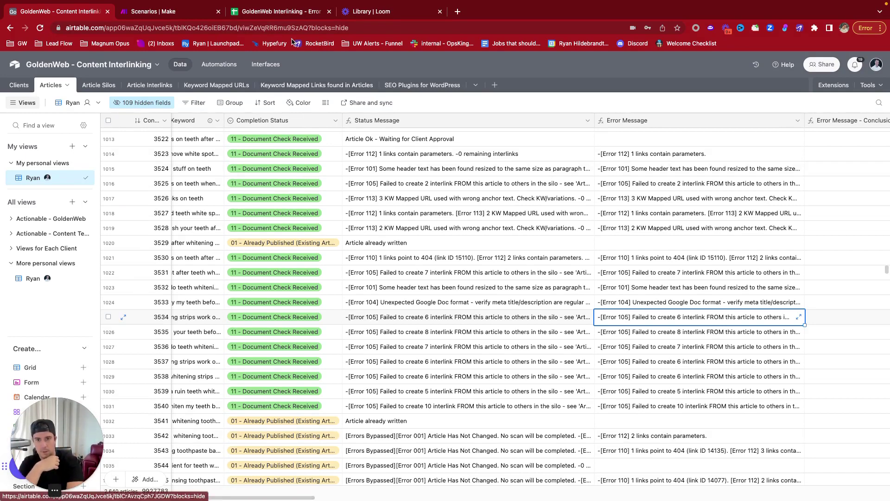
pyautogui.click(258, 13)
pyautogui.click(154, 240)
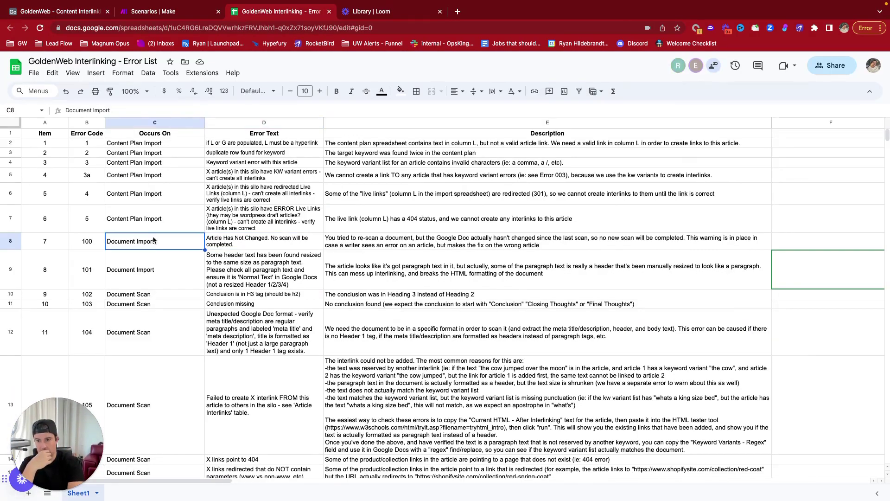
pyautogui.scroll(-10, 155, 240)
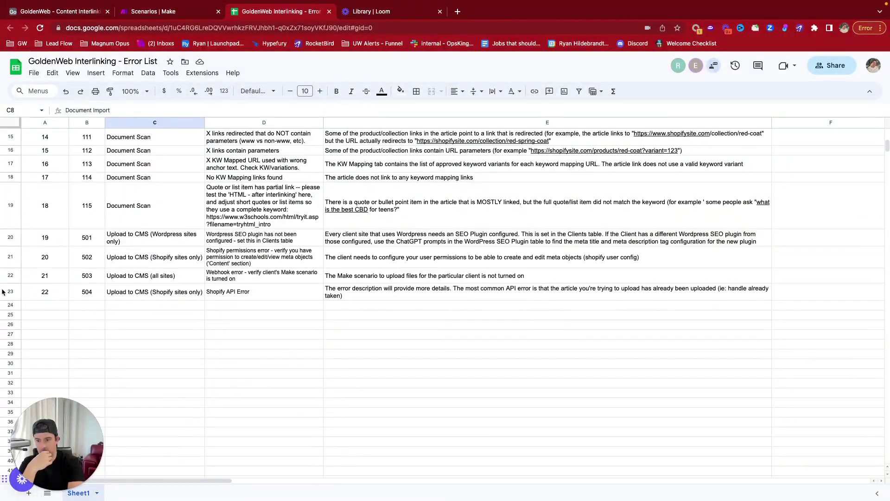
pyautogui.scroll(10, 310, 255)
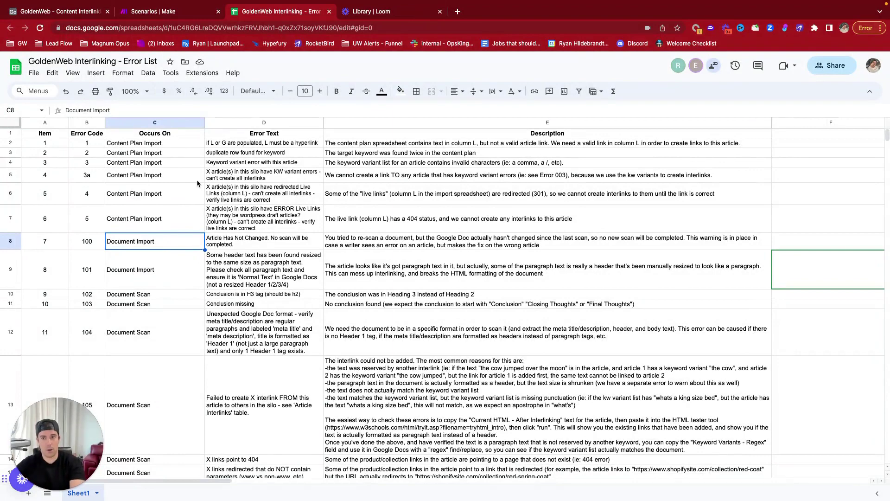
pyautogui.click(67, 10)
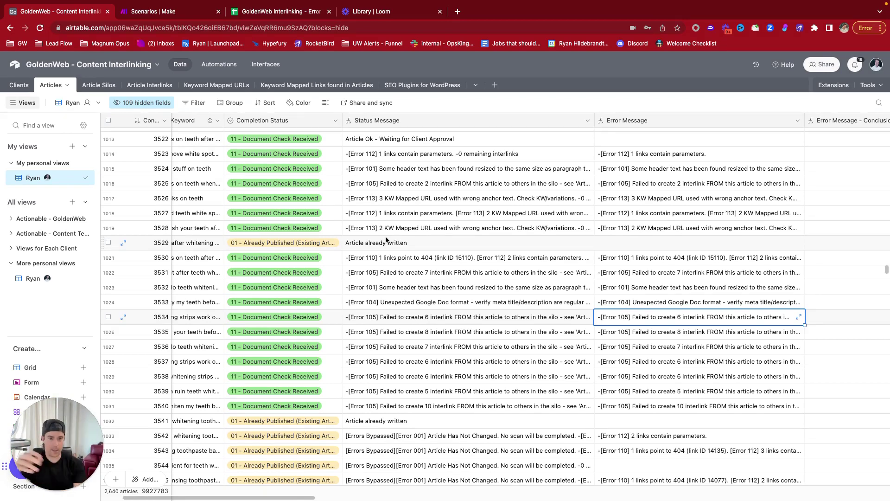
# Switch to the GoldenWeb Interlinking - Error List spreadsheet and glance over its error codes
pyautogui.click(280, 11)
pyautogui.scroll(-3, 318, 212)
pyautogui.scroll(3, 318, 212)
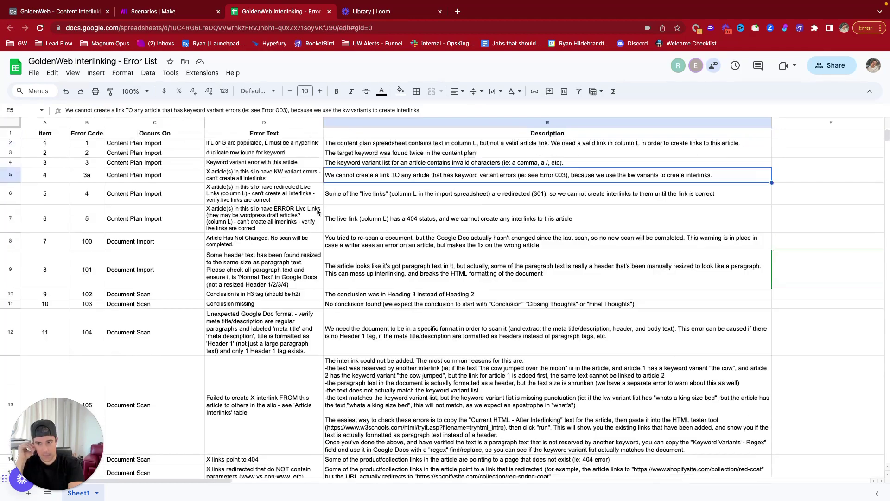
# Select the Error Code column and the first ten error descriptions in E2:E11
pyautogui.click(87, 124)
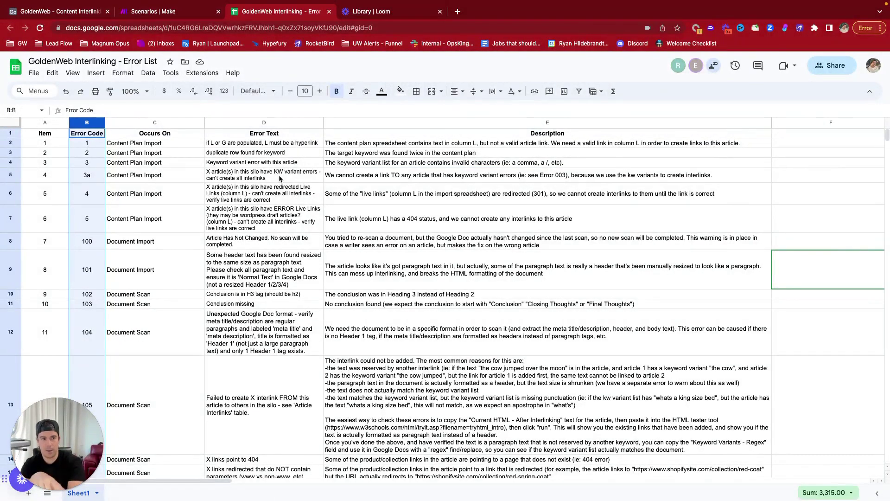
pyautogui.moveTo(391, 145); pyautogui.dragTo(385, 309)
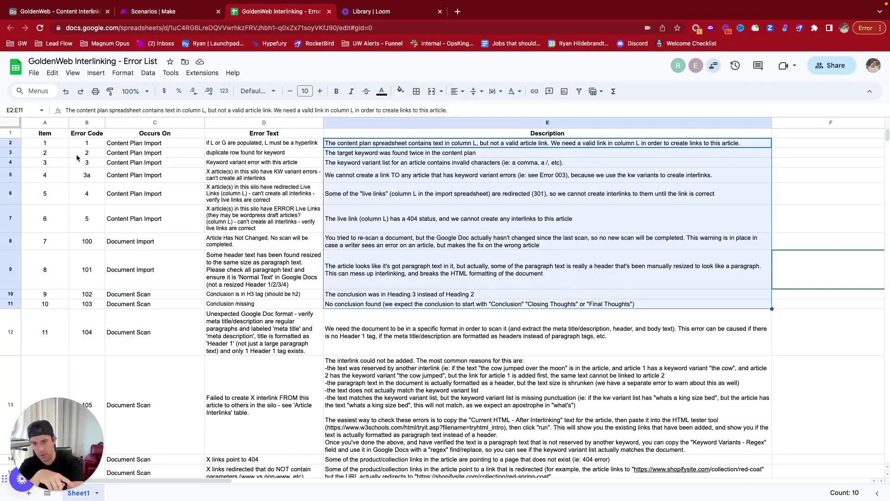
pyautogui.click(232, 166)
pyautogui.click(65, 12)
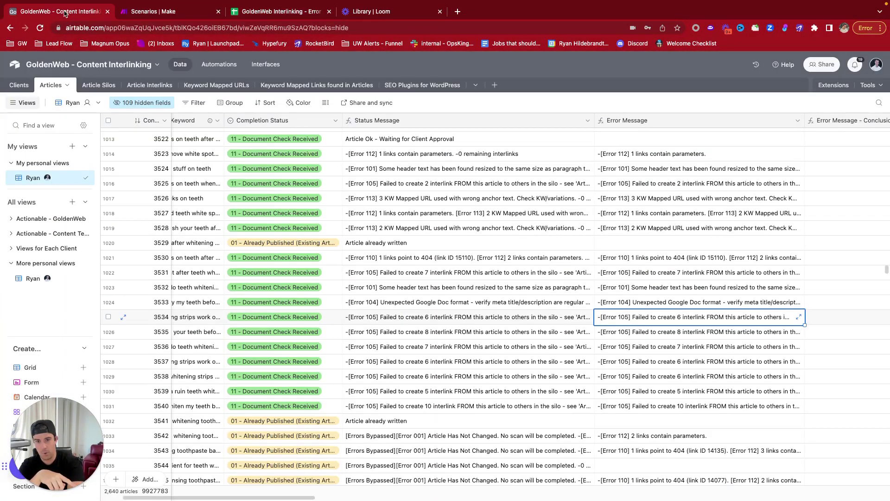